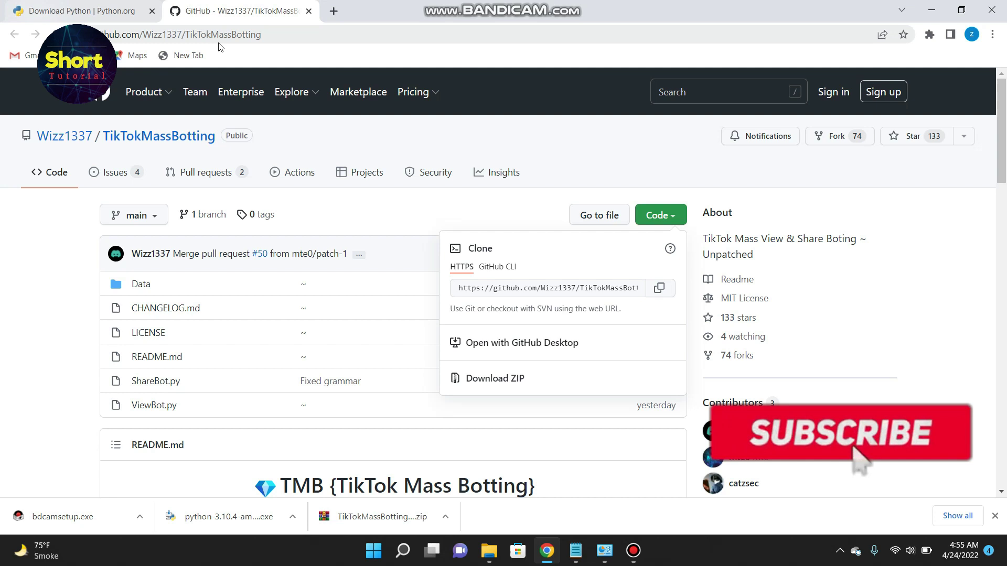
- Download the TikTokMassBotting repository from GitHub as a ZIP archive
{"action": "left_click", "coordinate": [671, 219]}
{"action": "left_click", "coordinate": [671, 220]}
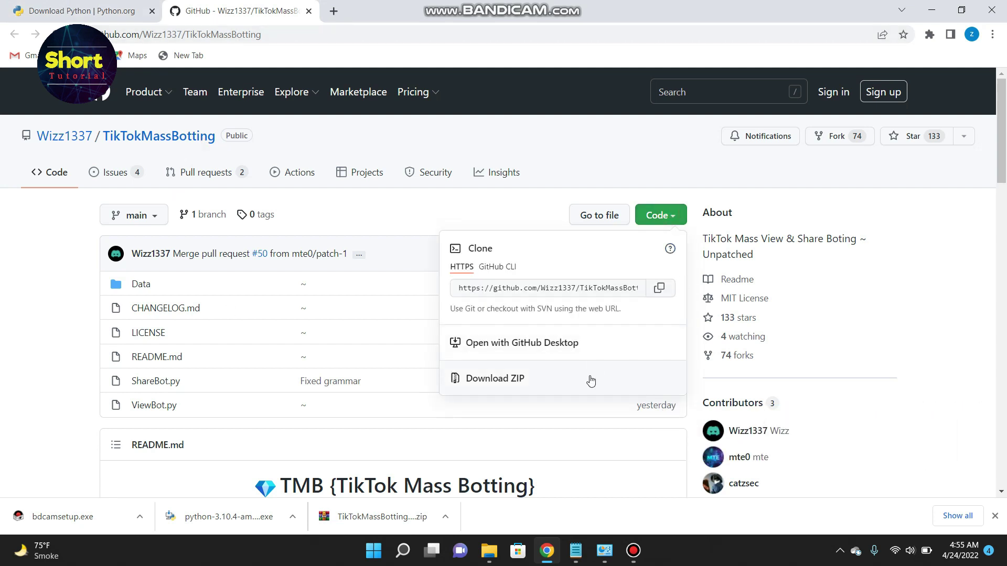
{"action": "left_click", "coordinate": [512, 386]}
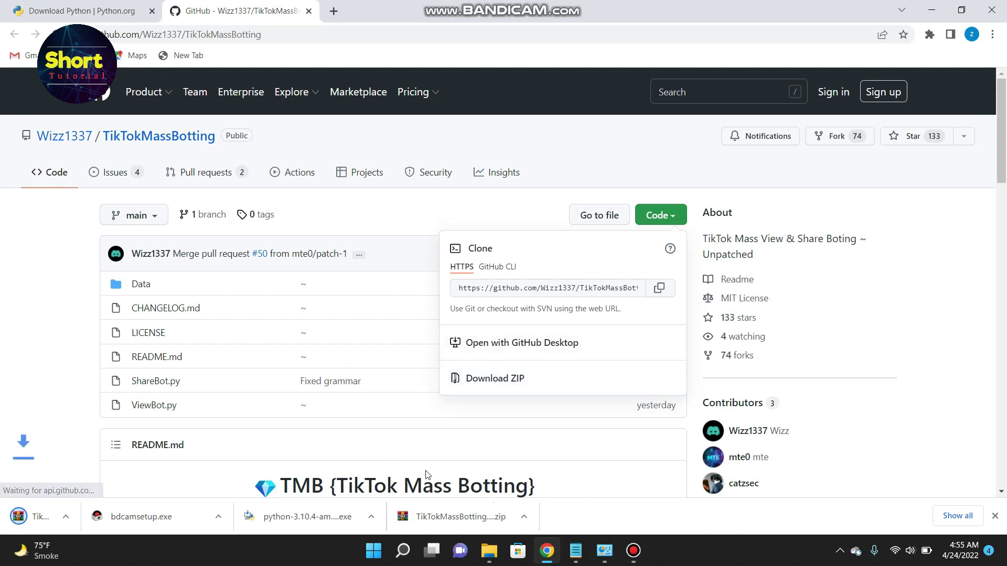
- Cancel the duplicate ZIP download and show the remaining TikTokMassBotting-main ZIP in its folder
{"action": "left_click", "coordinate": [139, 517]}
{"action": "left_click", "coordinate": [168, 492]}
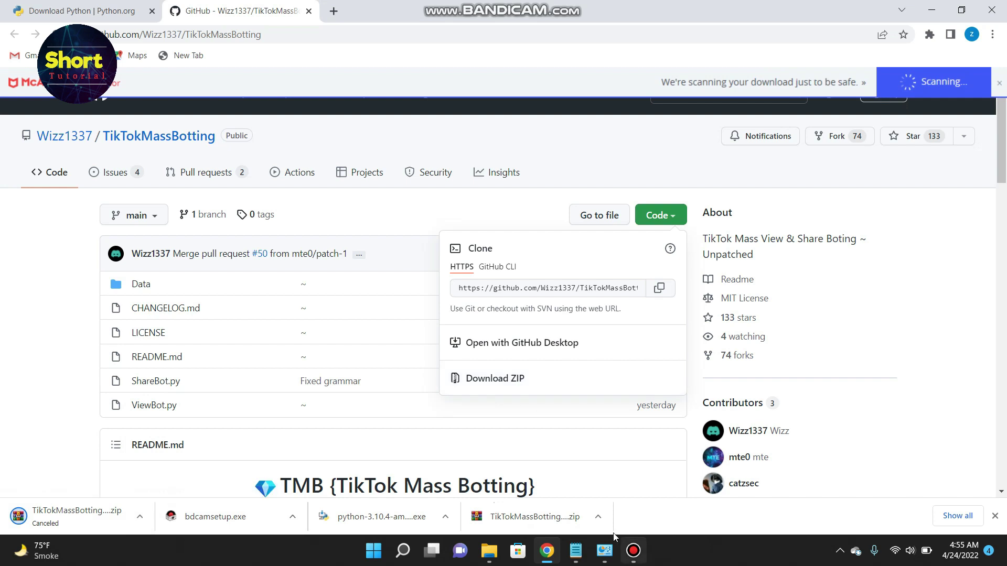
{"action": "left_click", "coordinate": [598, 516]}
{"action": "left_click", "coordinate": [626, 471]}
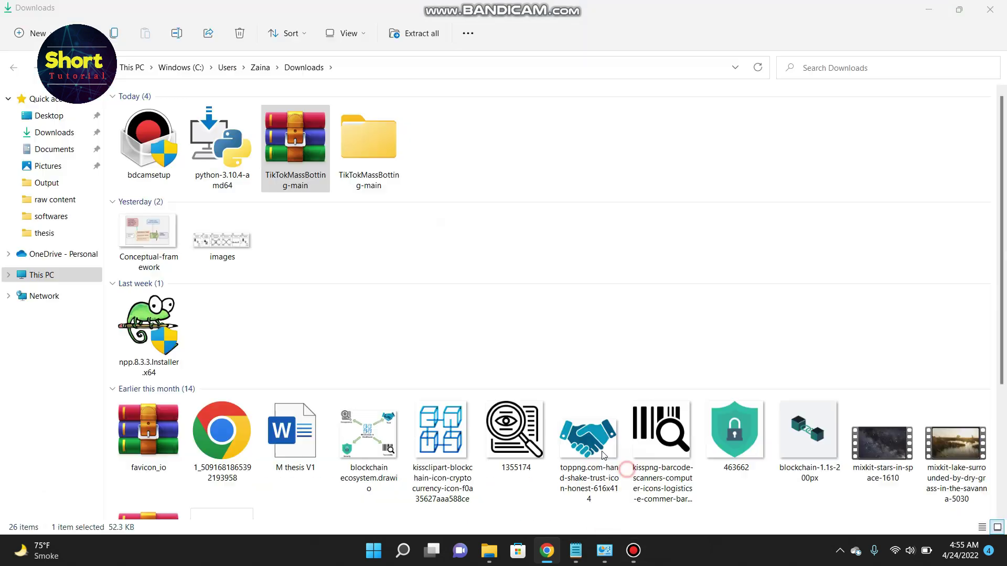
- Browse into the nested TikTokMassBotting-main folders to view the repository files, then go back to Chrome
{"action": "right_click", "coordinate": [295, 189]}
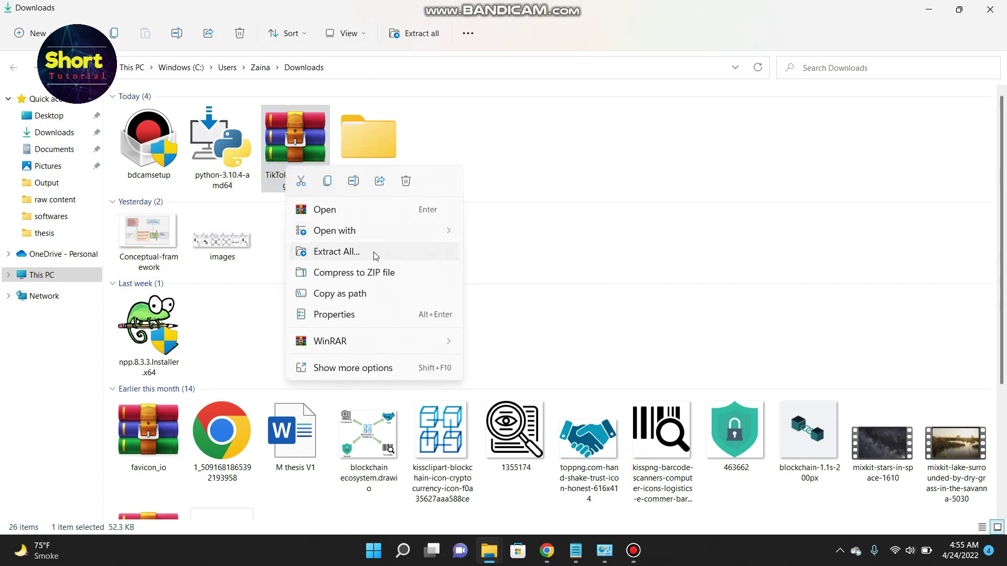
{"action": "double_click", "coordinate": [366, 147]}
{"action": "double_click", "coordinate": [214, 118]}
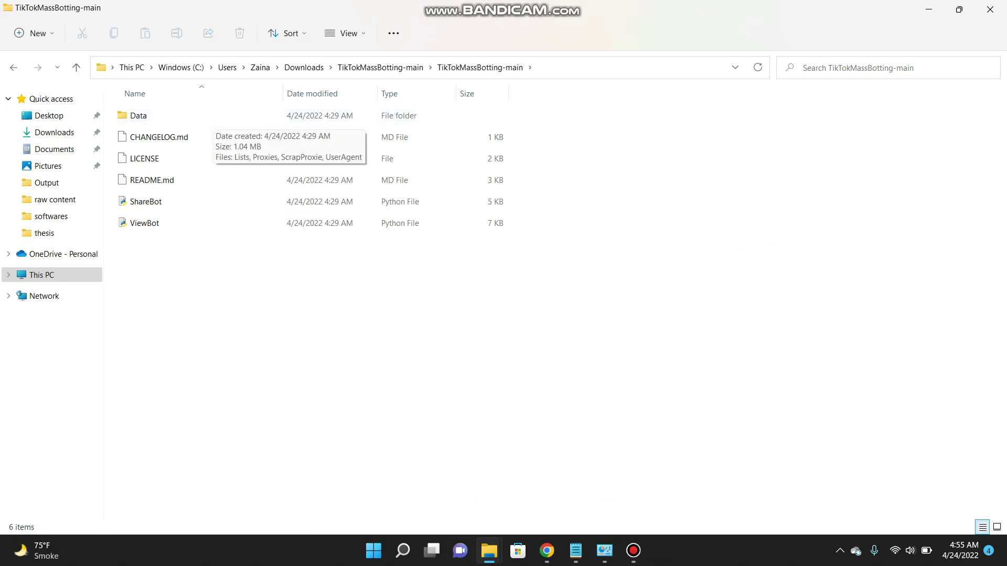
{"action": "left_click", "coordinate": [546, 550]}
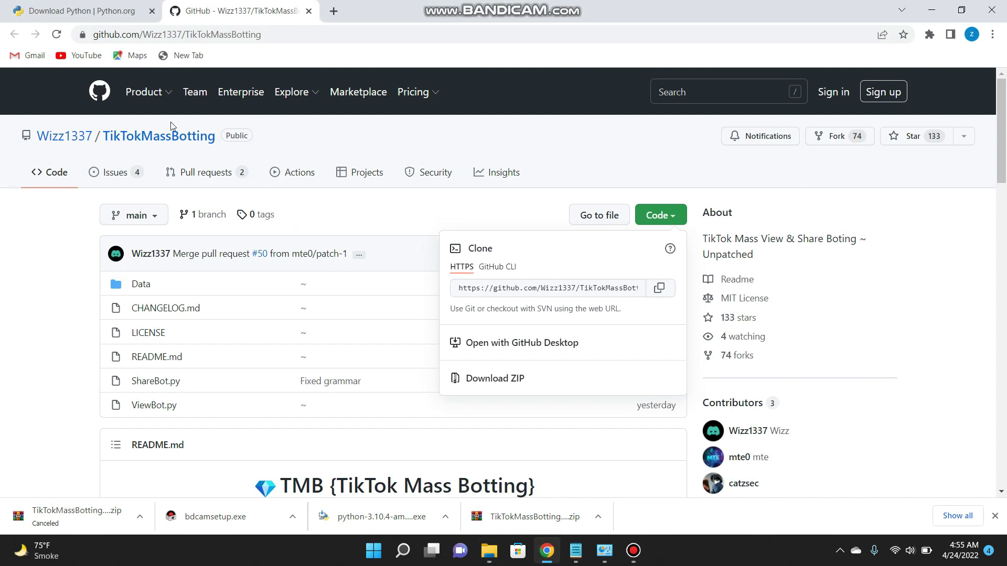
- Switch to the python.org downloads tab and select its address
{"action": "left_click", "coordinate": [107, 11]}
{"action": "left_click_drag", "start_coordinate": [206, 38], "coordinate": [78, 46]}
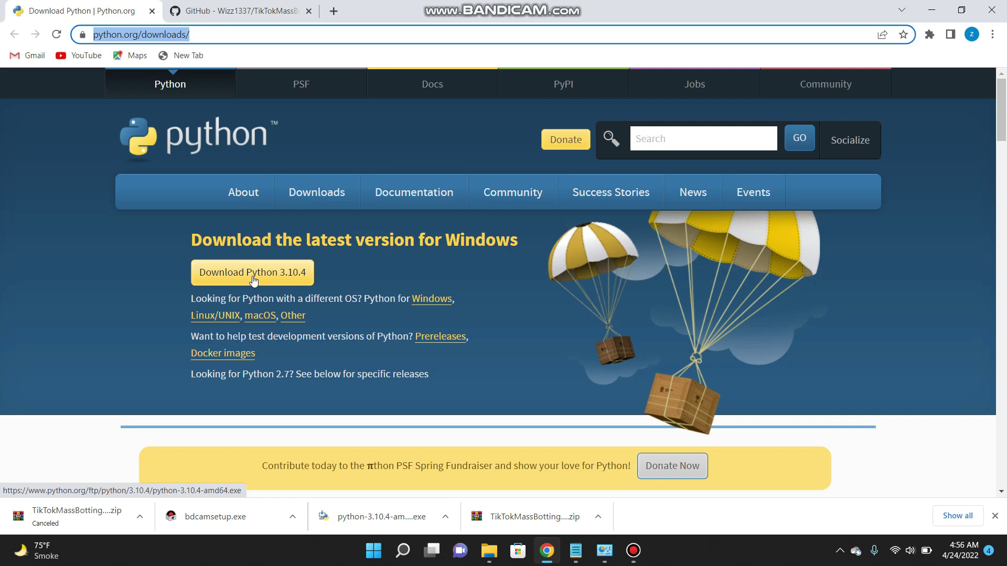
- Run the python-3.10.4 installer and enable Add Python 3.10 to PATH
{"action": "left_click", "coordinate": [428, 527]}
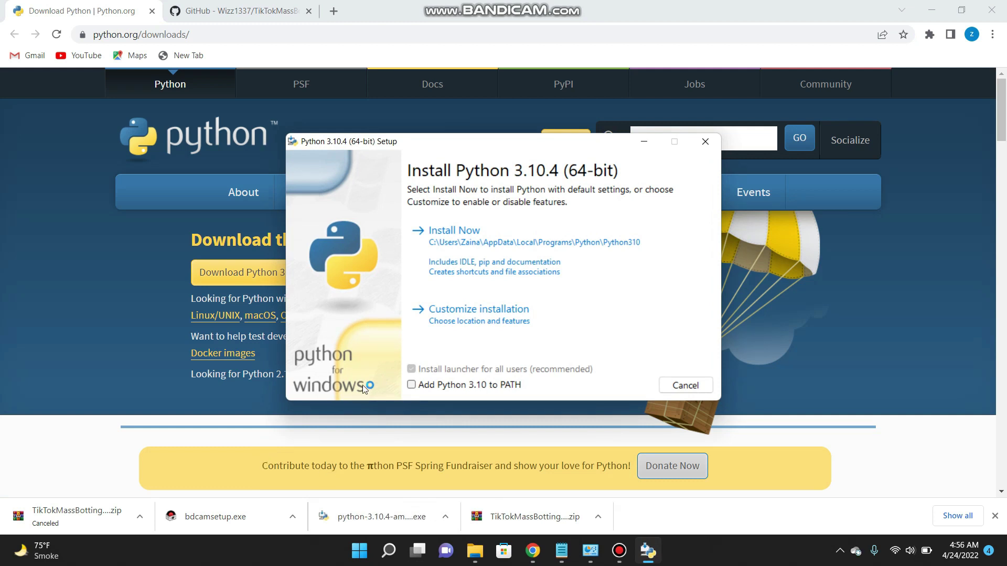
{"action": "left_click", "coordinate": [444, 321]}
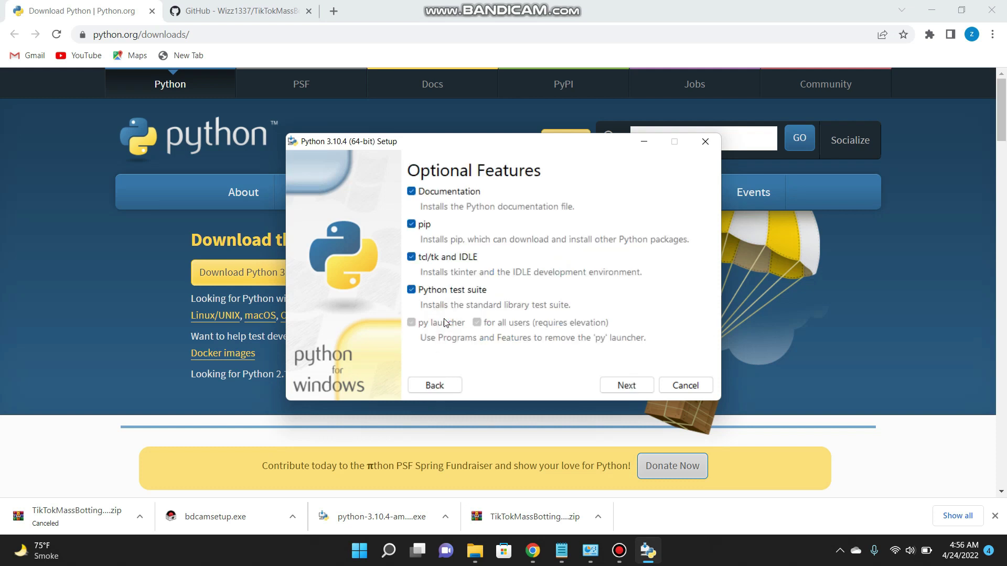
{"action": "left_click", "coordinate": [448, 387]}
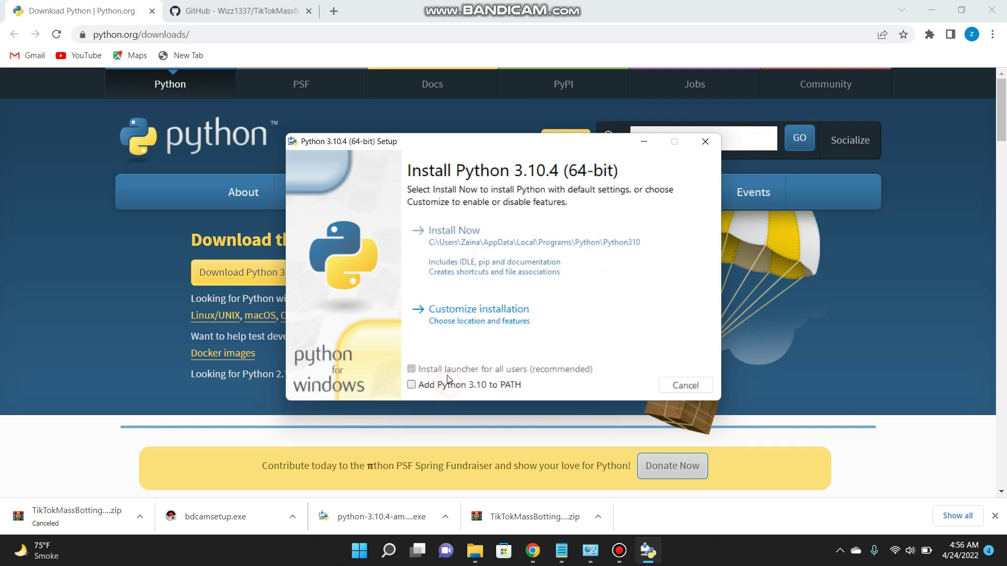
{"action": "left_click", "coordinate": [423, 388]}
- Customize the install for all users with debugging symbols and debug binaries, and install
{"action": "left_click", "coordinate": [493, 328]}
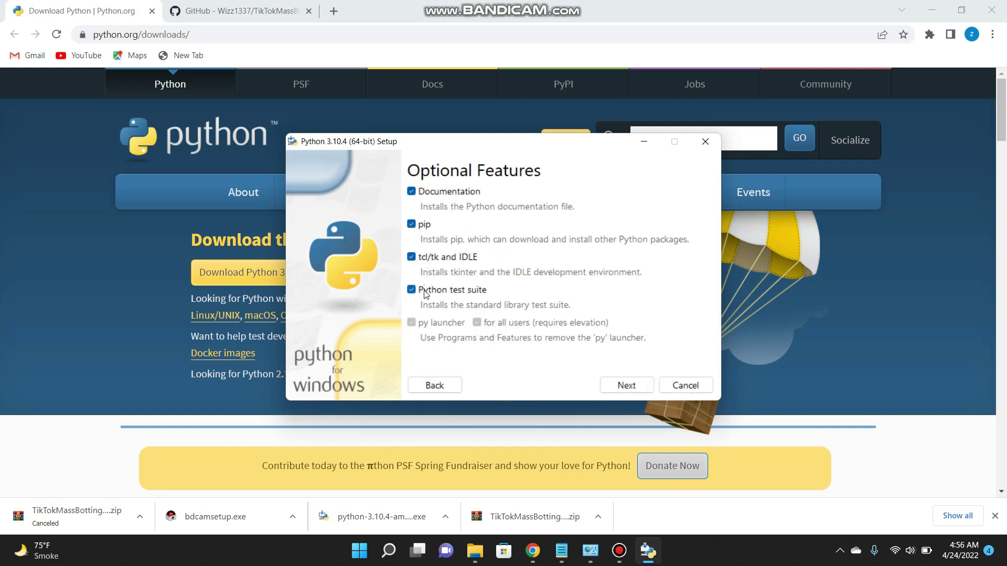
{"action": "left_click", "coordinate": [624, 385]}
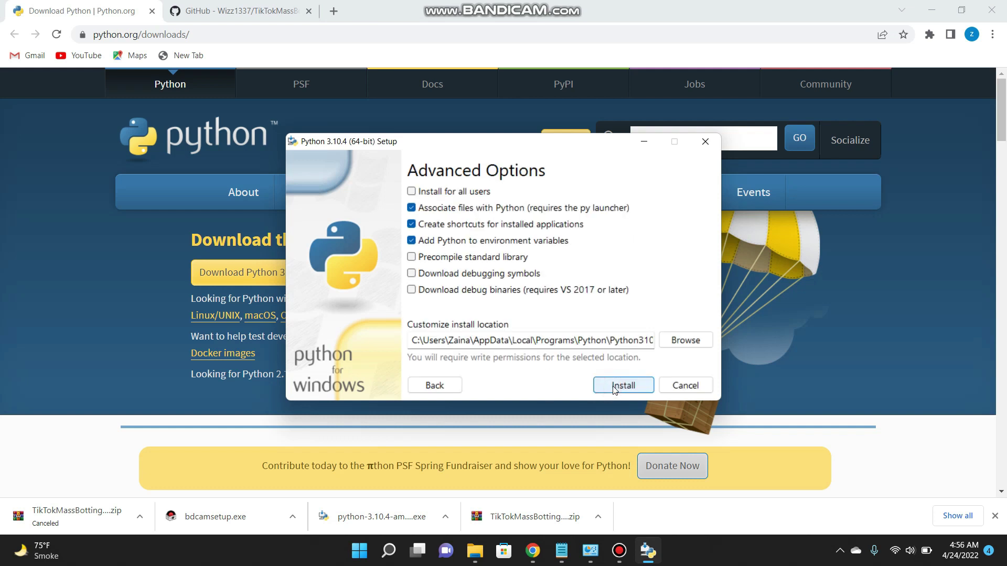
{"action": "left_click", "coordinate": [423, 195]}
{"action": "left_click", "coordinate": [421, 274]}
{"action": "left_click", "coordinate": [414, 291]}
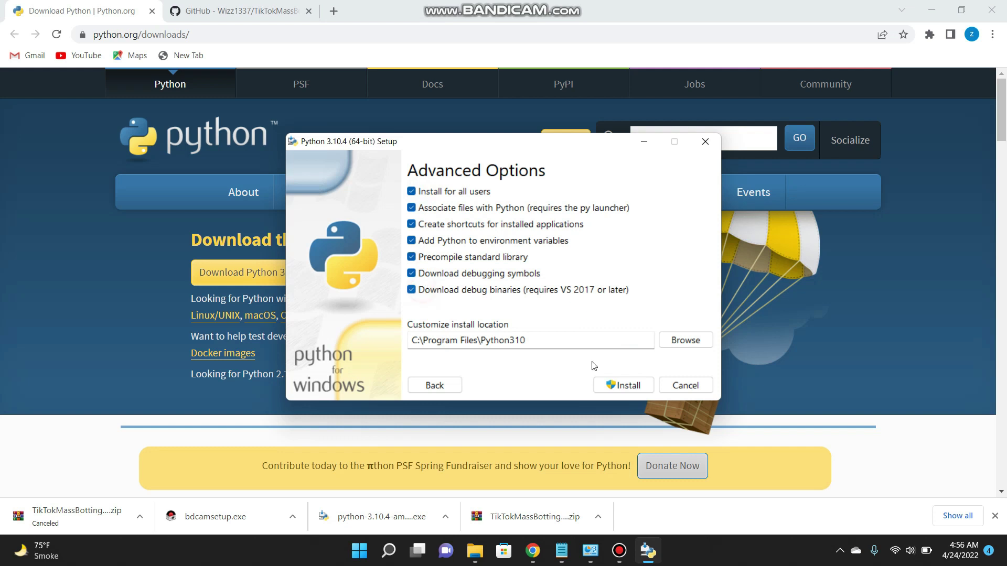
{"action": "left_click", "coordinate": [629, 386]}
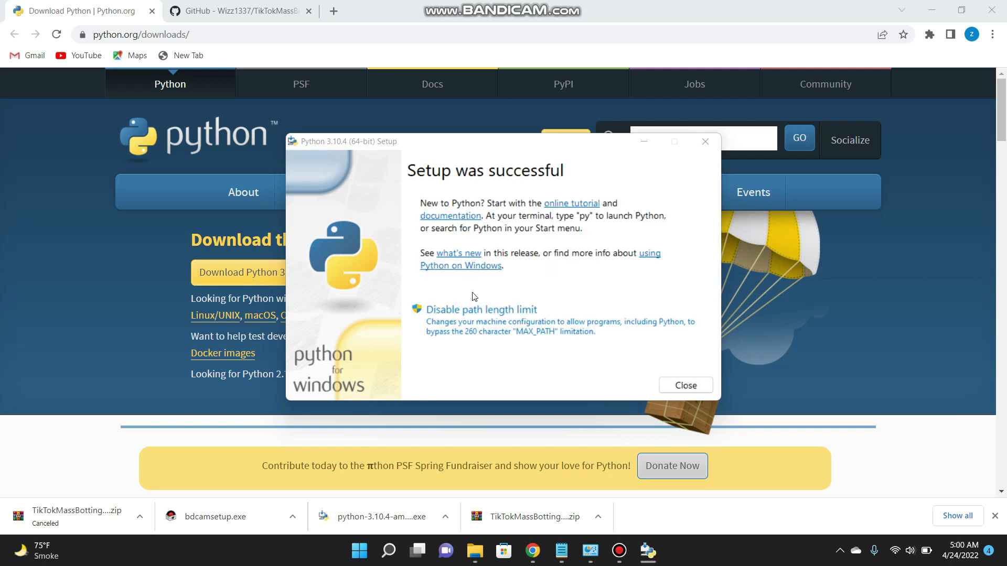
- Close the finished installer and bring back File Explorer's inner TikTokMassBotting-main folder
{"action": "left_click", "coordinate": [693, 391]}
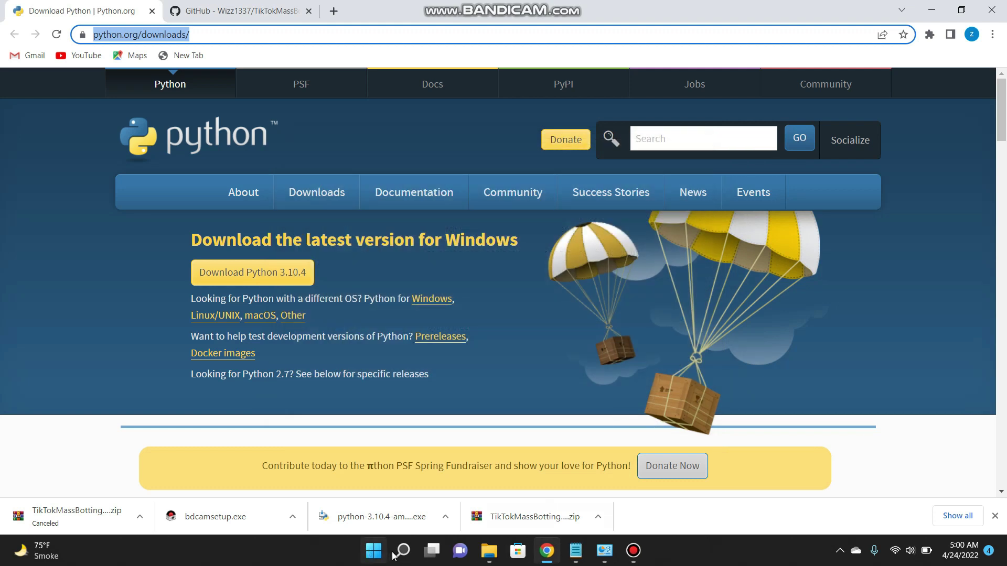
{"action": "left_click", "coordinate": [489, 551]}
{"action": "left_click", "coordinate": [611, 478]}
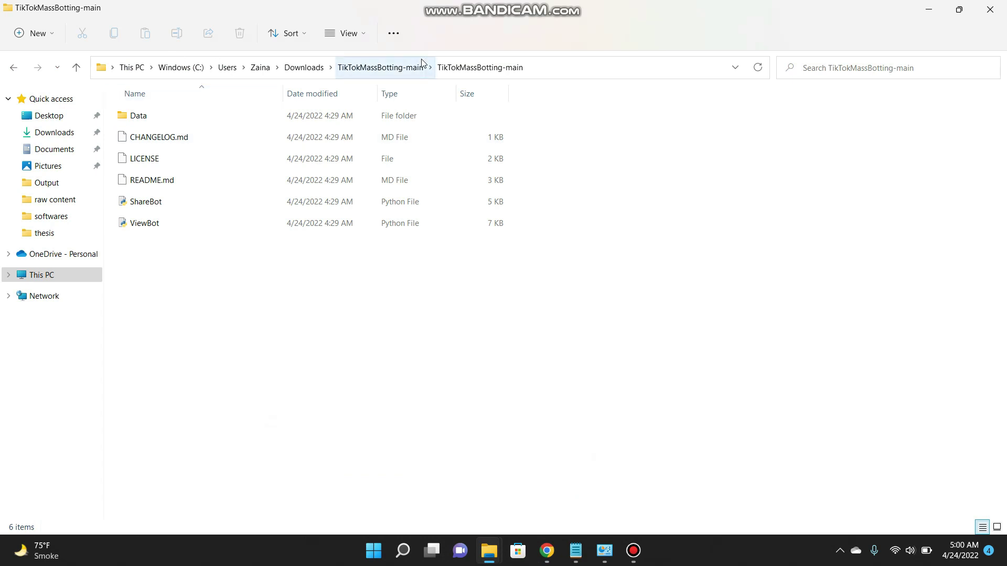
{"action": "left_click_drag", "start_coordinate": [173, 261], "coordinate": [167, 196]}
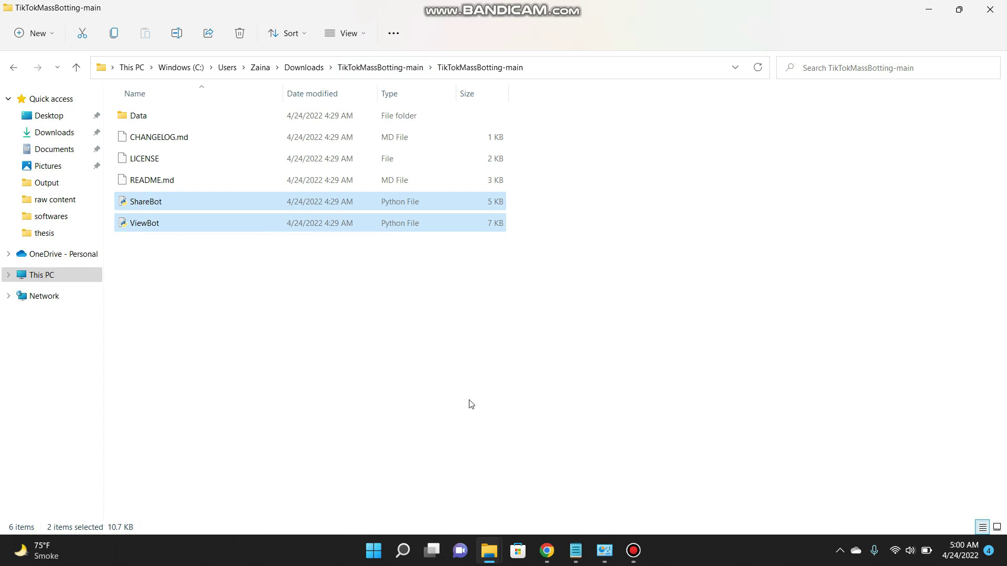
{"action": "mouse_move", "coordinate": [395, 562]}
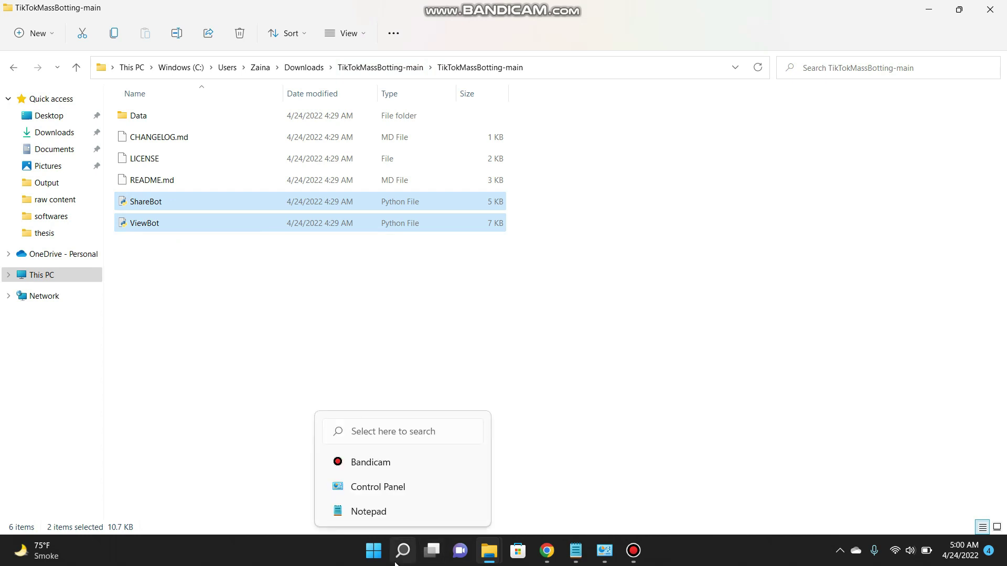
{"action": "left_click", "coordinate": [793, 333]}
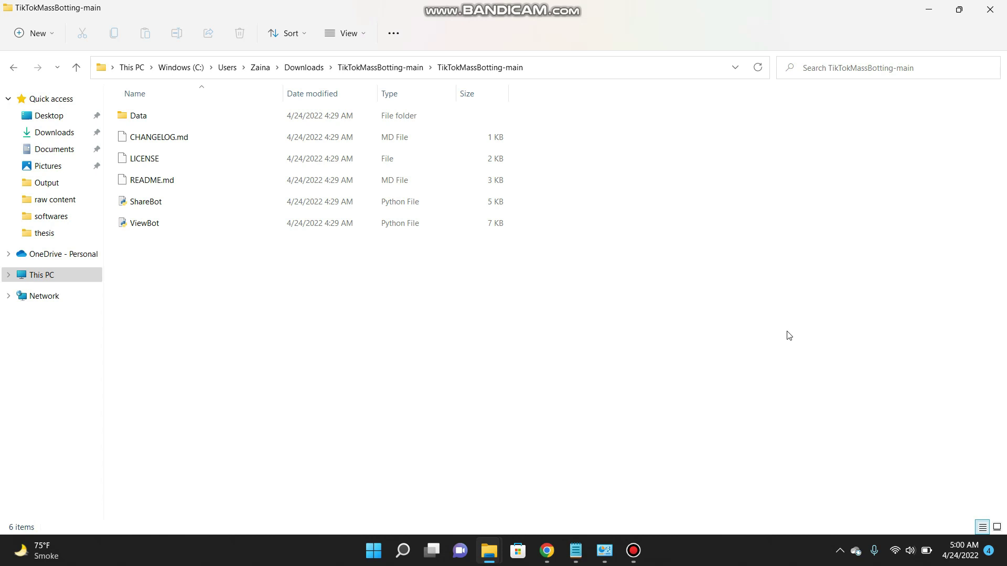
- Launch cmd from the Run dialog, then minimize the Command Prompt window
{"action": "key", "text": "super+r"}
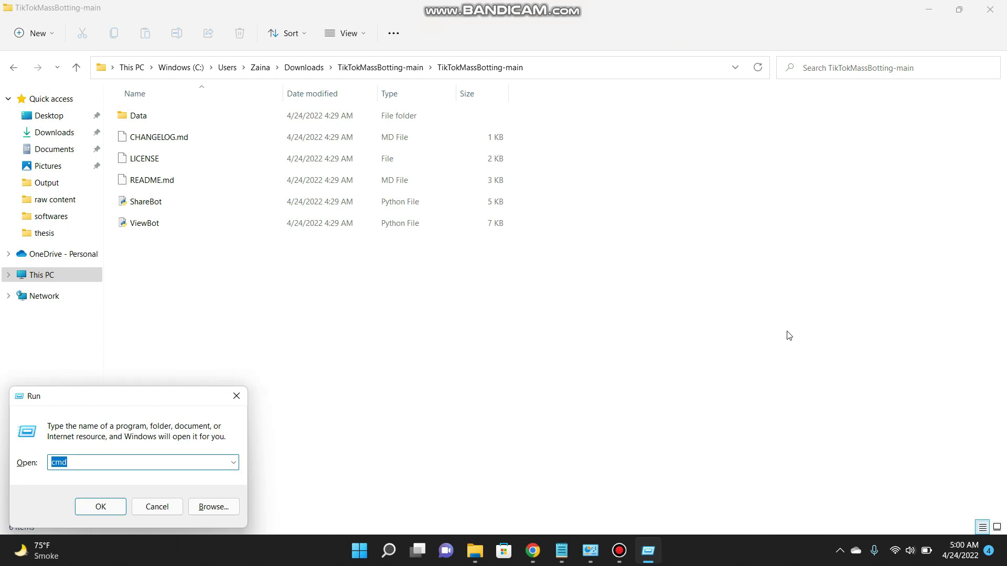
{"action": "left_click", "coordinate": [105, 508]}
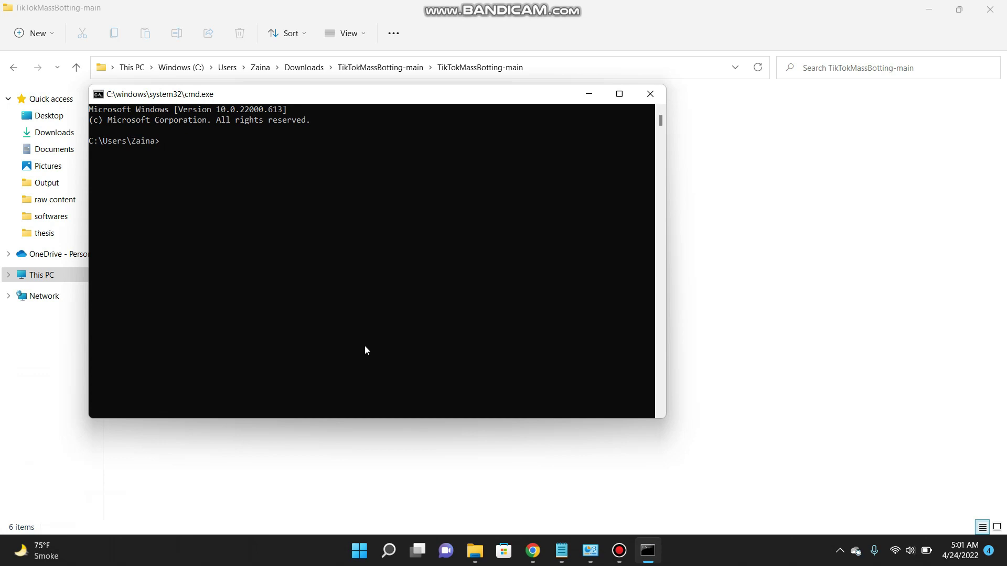
{"action": "left_click", "coordinate": [583, 89]}
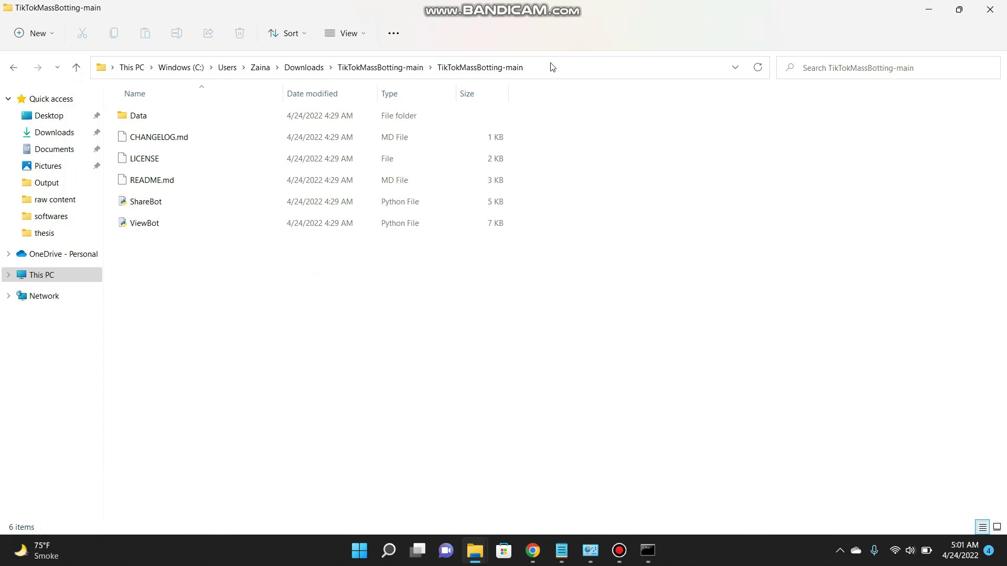
- Paste the inner TikTokMassBotting-main folder path into the Command Prompt line
{"action": "left_click", "coordinate": [545, 68]}
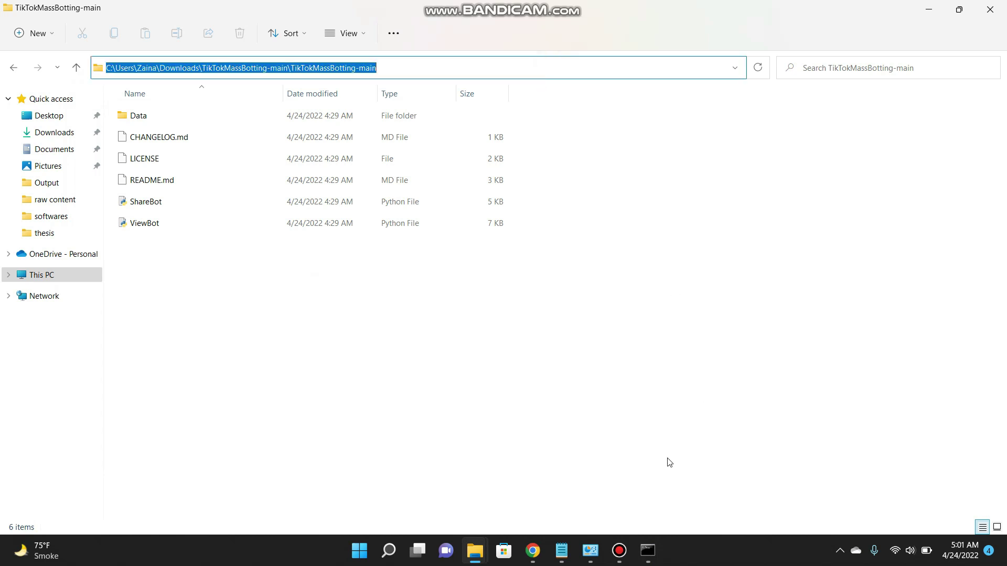
{"action": "left_click", "coordinate": [650, 551]}
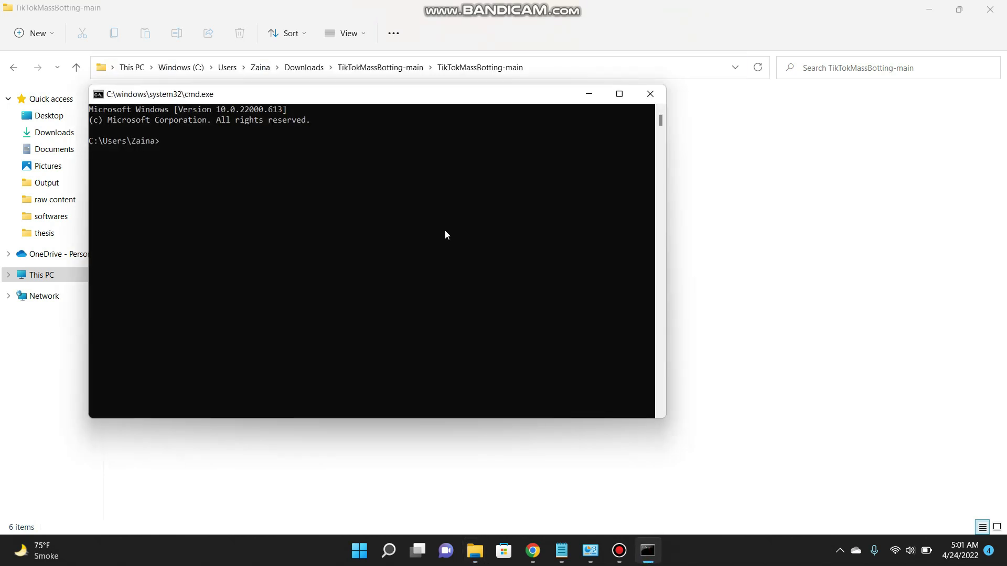
{"action": "type", "text": "C:\\Users\\Zaina\\Downloads\\TikTokMassBotting-main\\TikTokMassBotting-main"}
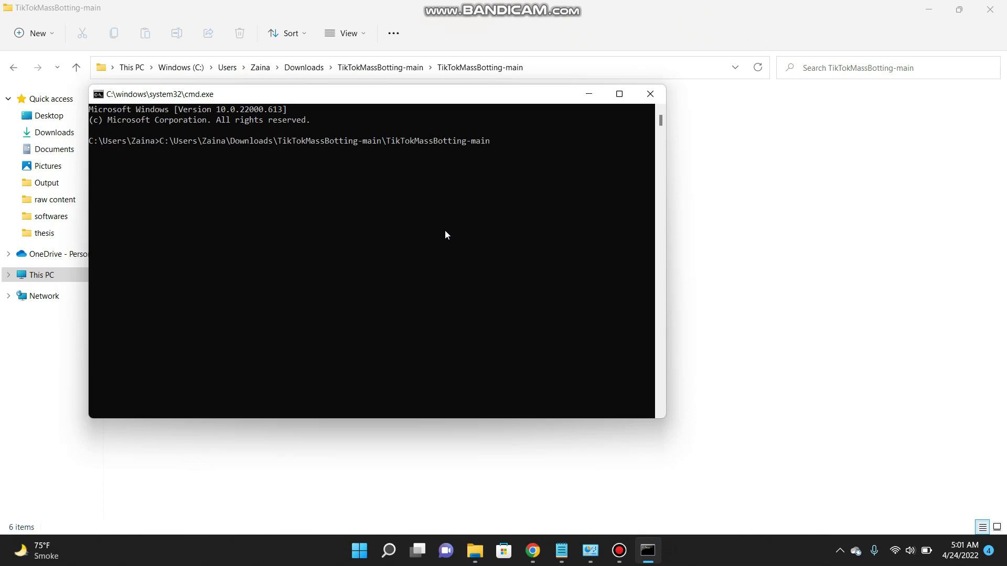
{"action": "left_click", "coordinate": [161, 143]}
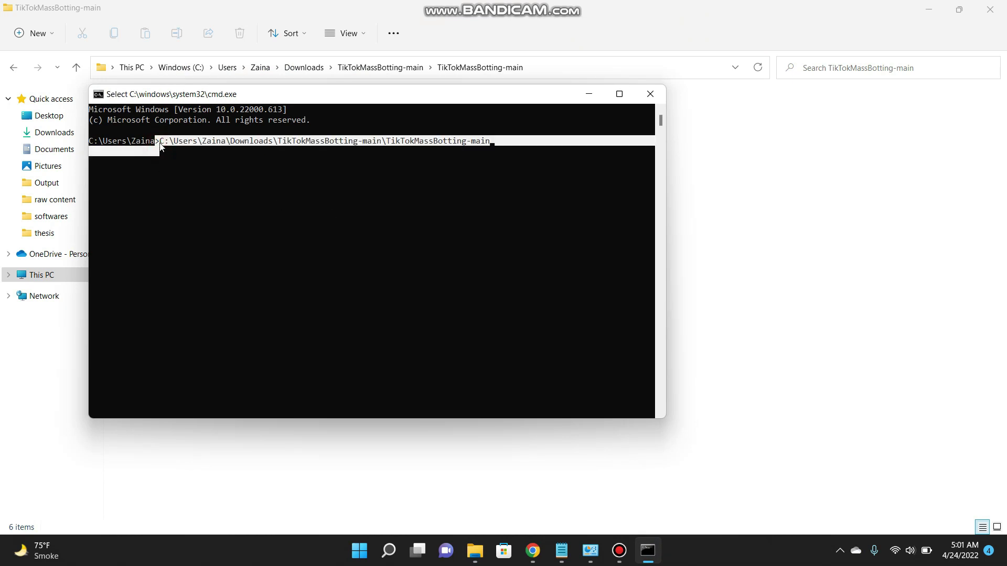
{"action": "key", "text": "Escape"}
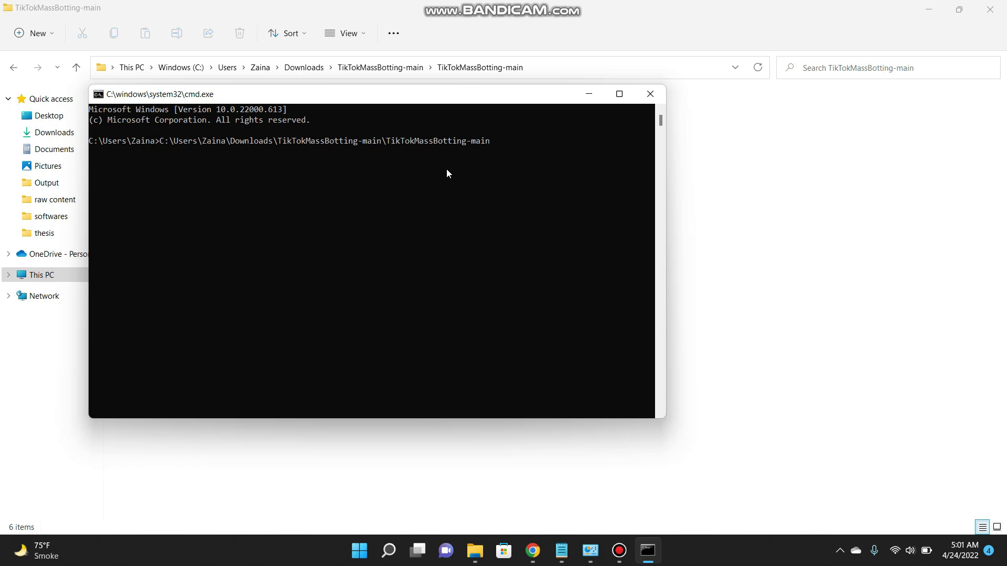
{"action": "key", "text": "Left"}
{"action": "key", "text": "Left"}
{"action": "key", "text": "Left"}
{"action": "key", "text": "Left"}
{"action": "key", "text": "Left"}
{"action": "key", "text": "Left"}
{"action": "key", "text": "Left"}
{"action": "key", "text": "Left"}
{"action": "key", "text": "Left"}
{"action": "key", "text": "Left"}
{"action": "key", "text": "Left"}
{"action": "key", "text": "Left"}
{"action": "key", "text": "Left"}
{"action": "key", "text": "Left"}
{"action": "key", "text": "Left"}
{"action": "key", "text": "Left"}
- Run cd into the TikTokMassBotting-main folder and begin typing python ShareBot.py
{"action": "type", "text": "cd"}
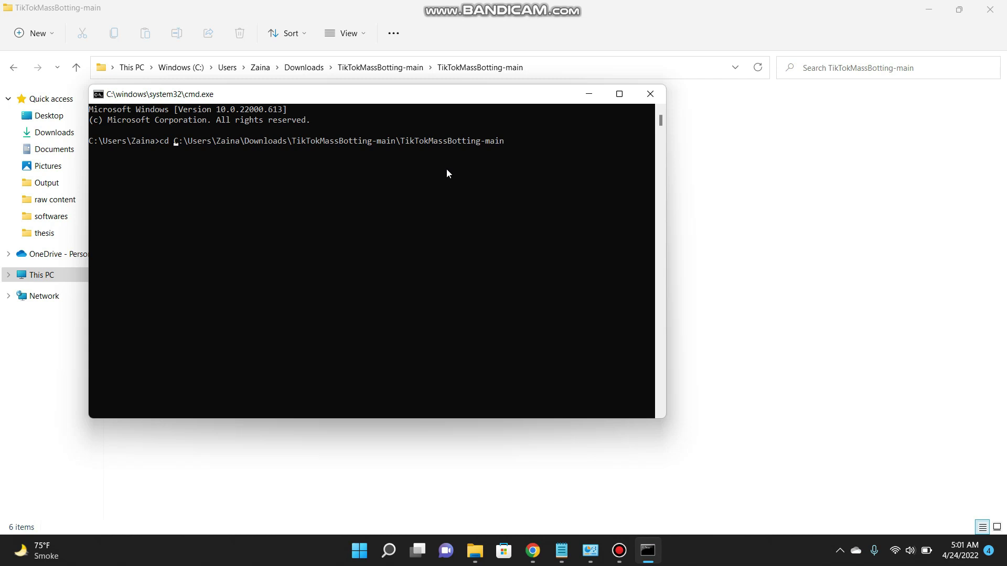
{"action": "left_click", "coordinate": [508, 144]}
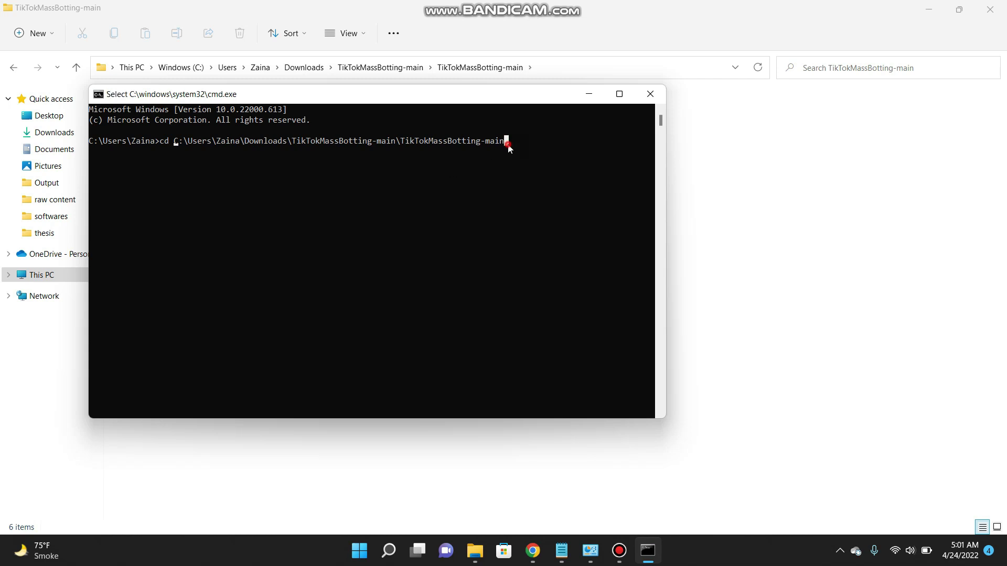
{"action": "key", "text": "Escape"}
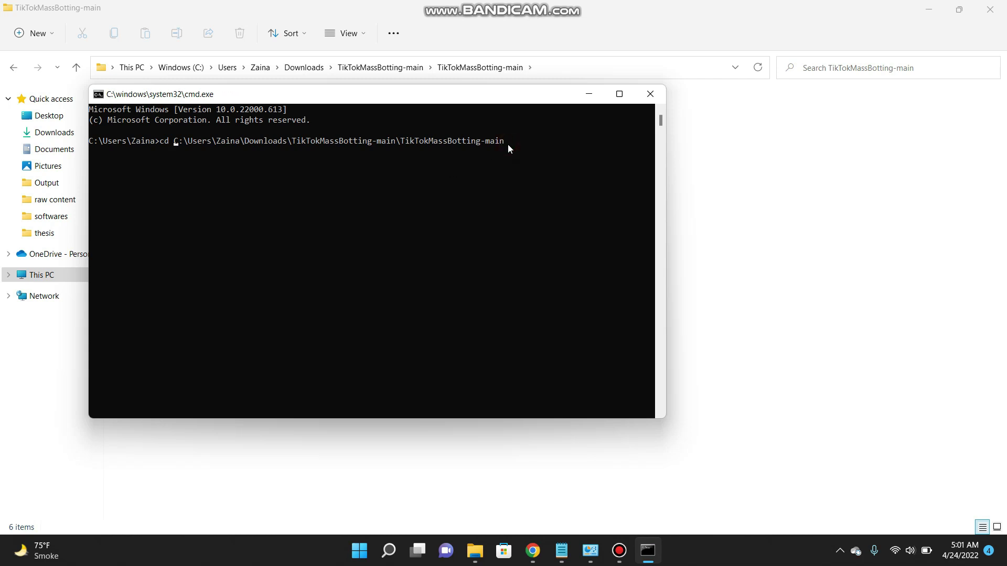
{"action": "key", "text": "Return"}
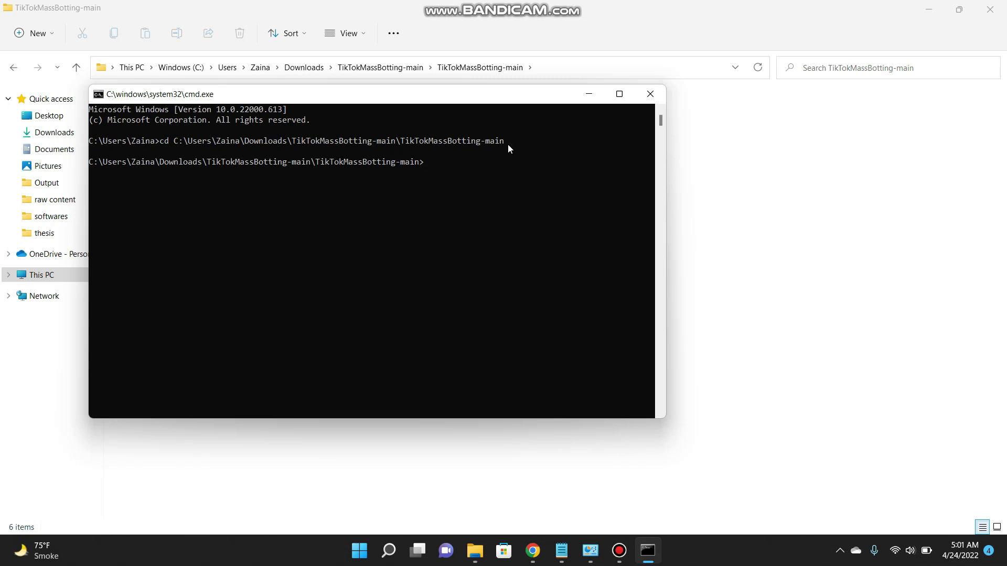
{"action": "type", "text": "python Share"}
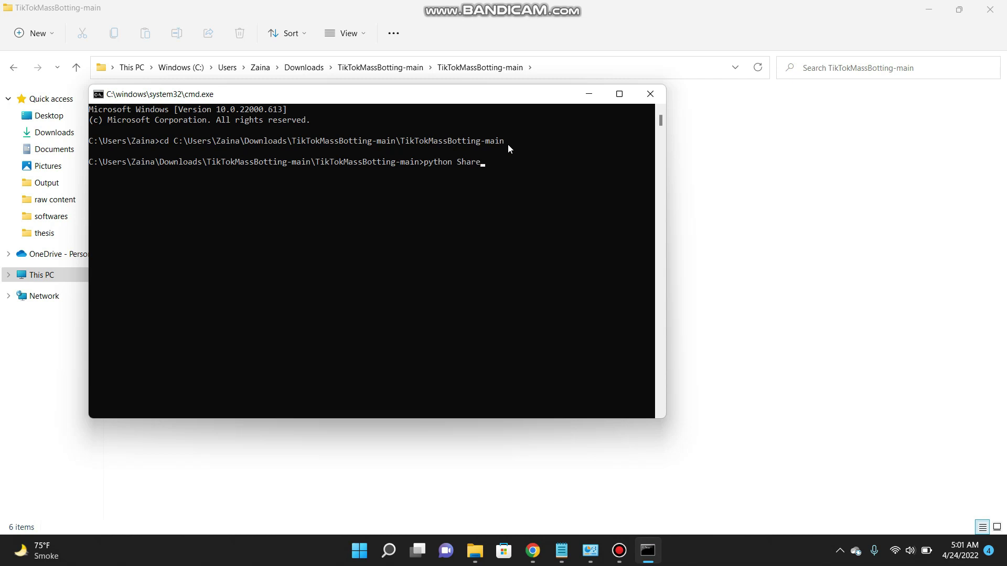